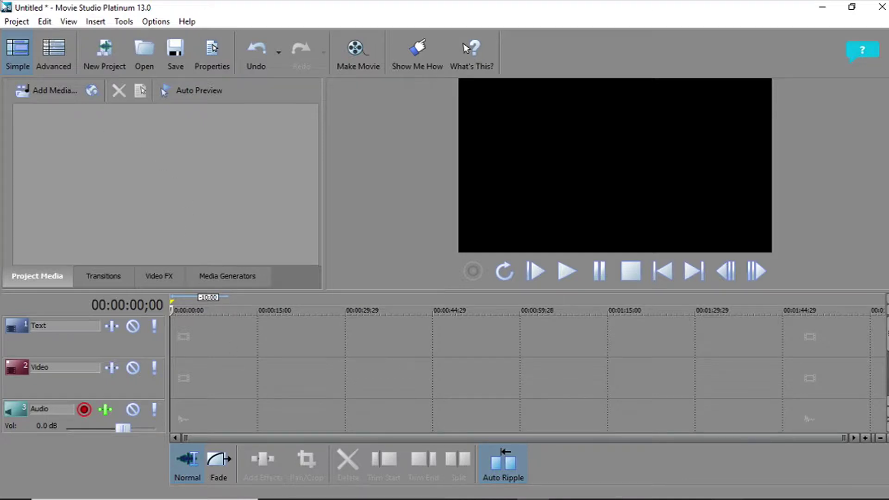
Step: Switch to the Advanced workspace and show the Credit Roll presets among the media generators
click(60, 61)
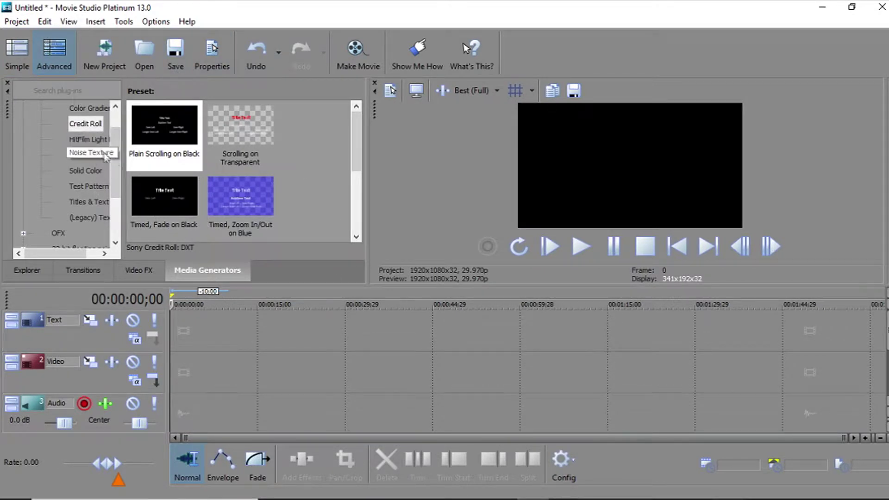
scroll(120, 165, up, 2)
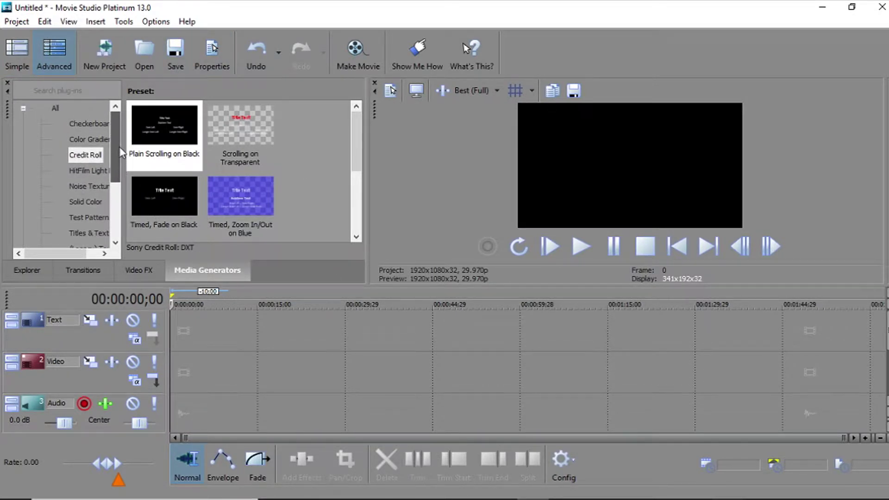
click(83, 157)
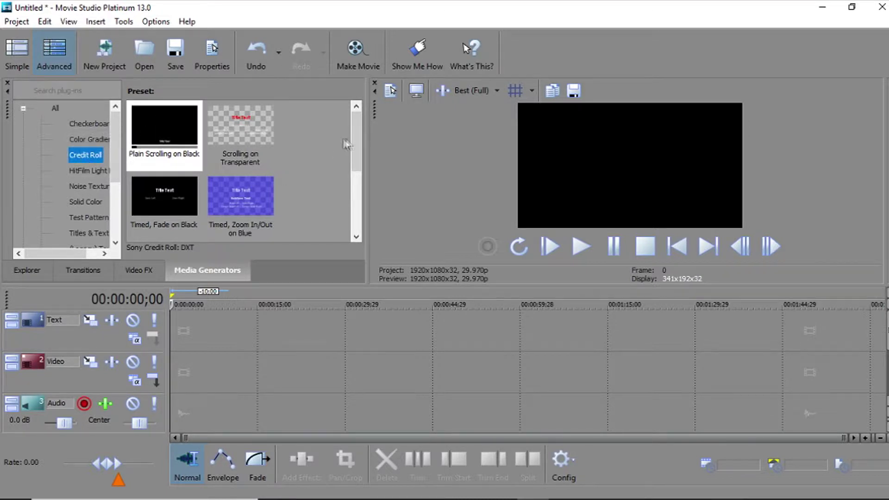
Step: Browse the Credit Roll presets and add Plain Scrolling on Black at the start of the Text track
drag(356, 147, 350, 124)
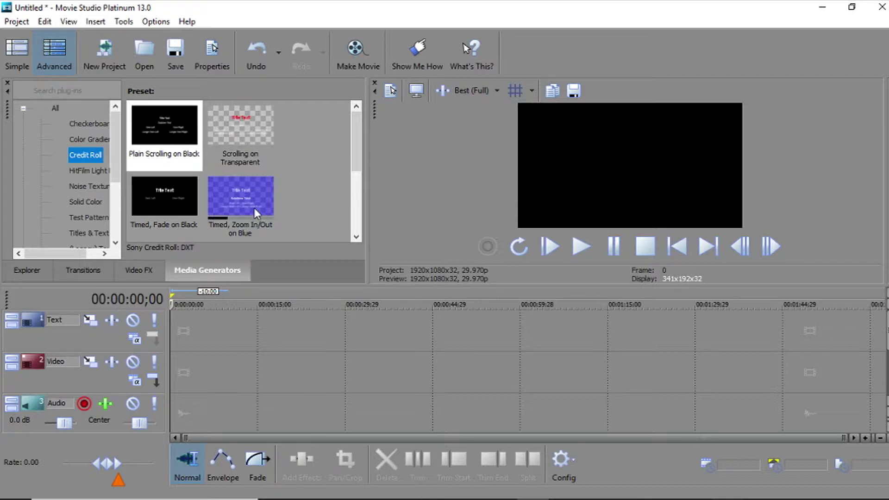
drag(359, 138, 351, 197)
drag(198, 185, 165, 141)
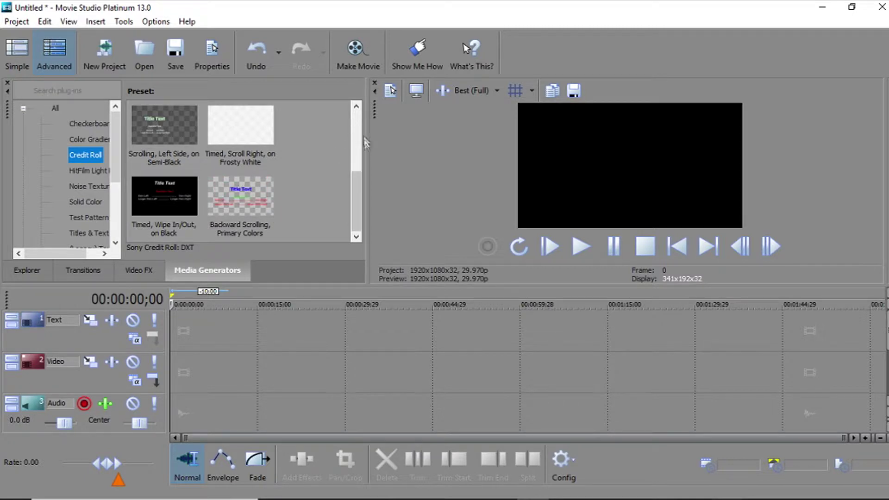
drag(364, 192, 363, 123)
drag(154, 127, 193, 331)
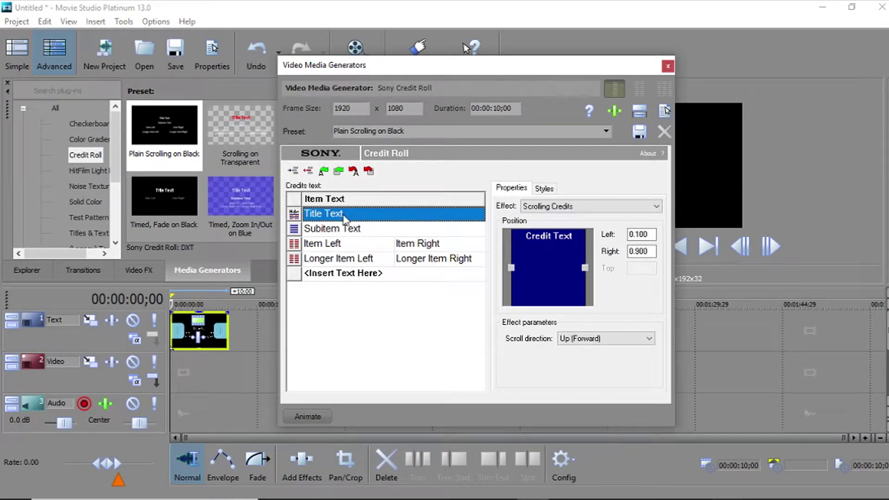
Step: Clear the placeholder text from the title, subitem and both two-column rows of the credits text
key(BackSpace)
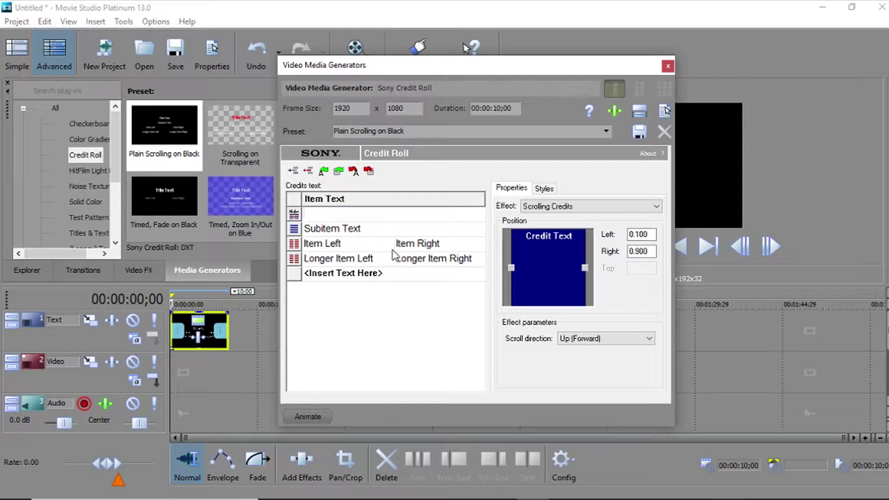
click(359, 232)
key(BackSpace)
click(369, 246)
key(BackSpace)
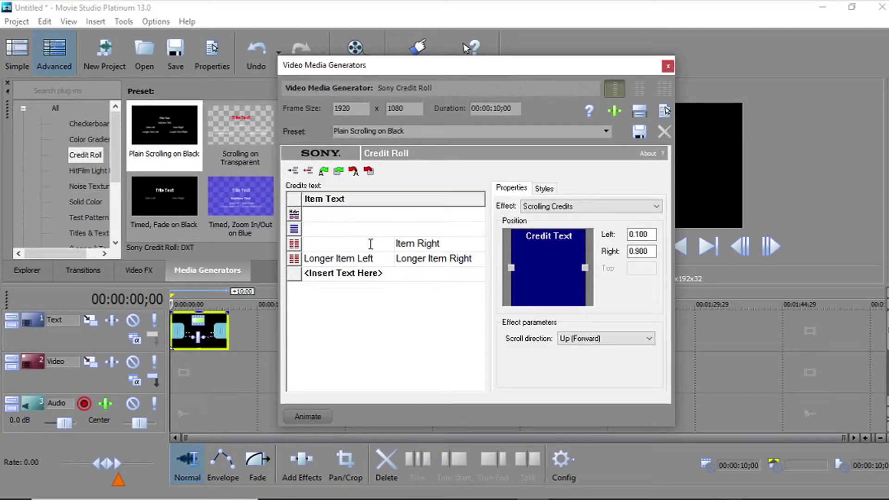
click(371, 261)
key(BackSpace)
click(419, 261)
key(BackSpace)
click(428, 248)
key(BackSpace)
Step: Enter "sdnvionsdlm xcmsdsvcaref" as the credits title and "svdlnosdlb lin" as the subitem text
click(379, 214)
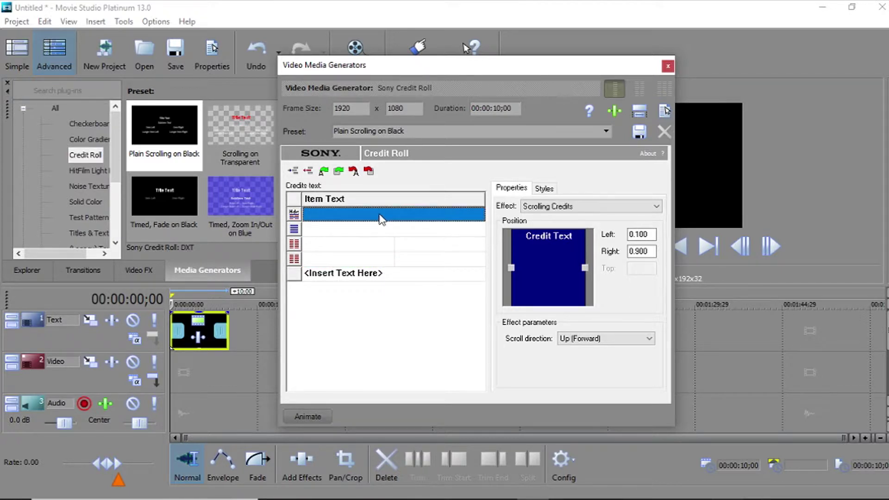
text(sdnvionsdlm xcmsds)
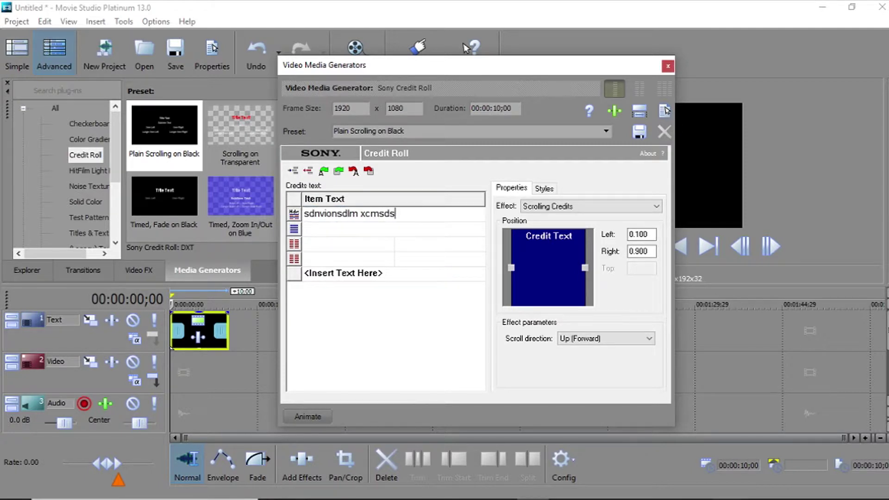
text(vcaref)
click(362, 227)
text(svdlnosdlb lin)
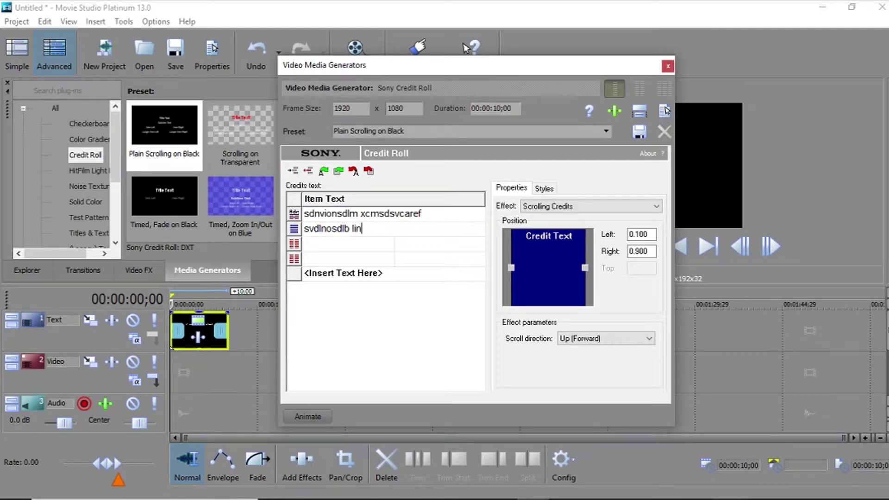
Step: Fill the two-column credit rows with "dzf zcmeinvlksv" and "blahblahblah", and "dvbfWJBVS." and "vdjskugviublf"
click(338, 240)
text(dzf zcmeinvlksv)
click(465, 249)
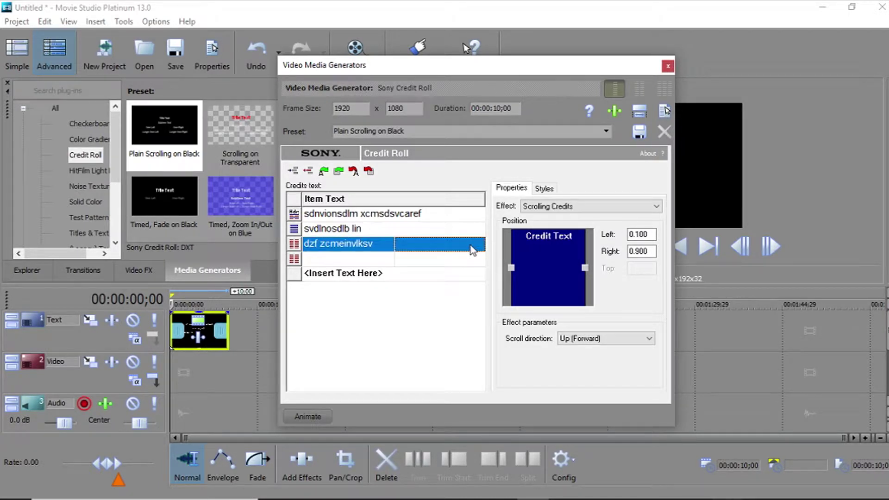
text(blahblahblah)
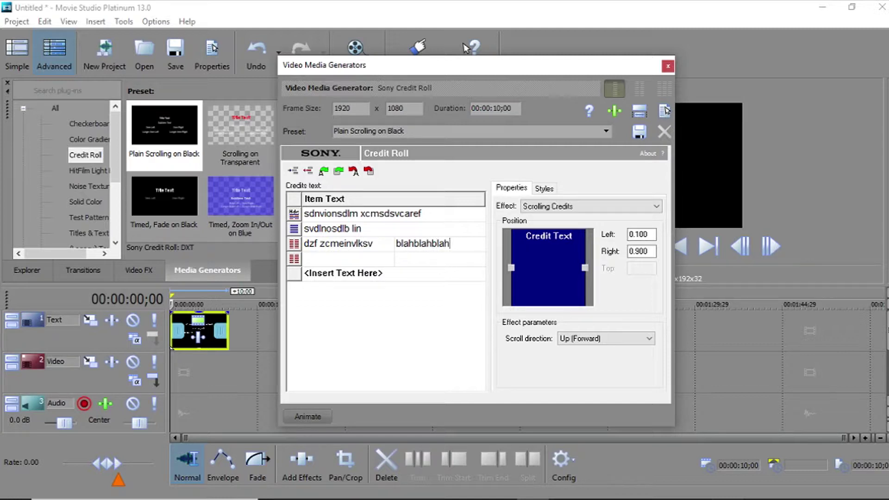
click(357, 259)
text(dvbfWJBVS.)
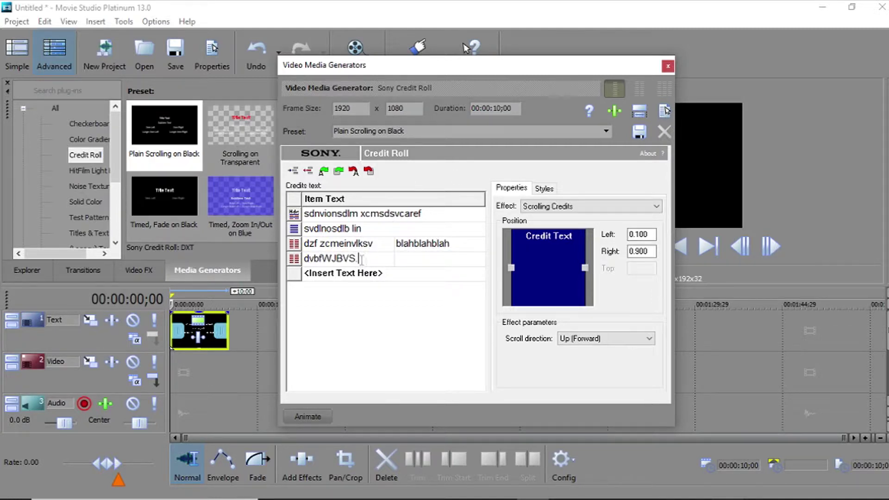
click(399, 260)
text(vdjskugviublf)
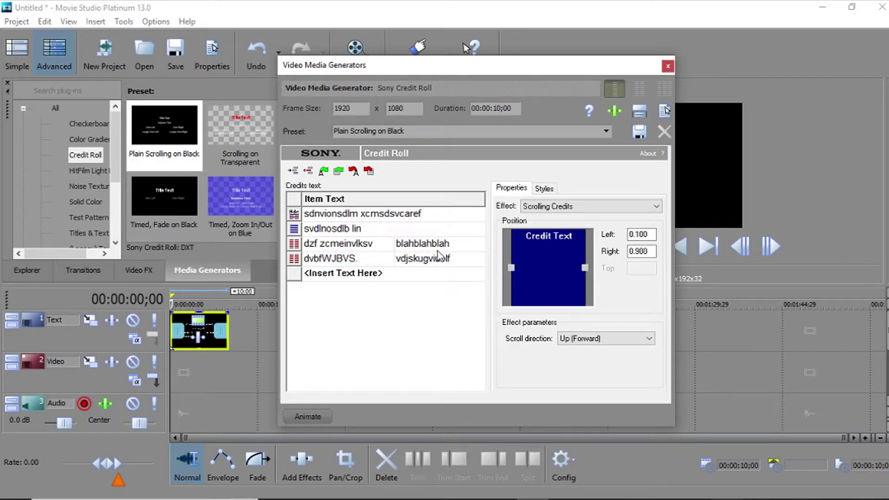
Step: Move the right edge of the credit text area to about 0.872 and keep the Scrolling Credits effect
mouse_move(586, 270)
mouse_down()
mouse_move(561, 275)
mouse_move(594, 278)
mouse_move(582, 284)
mouse_up()
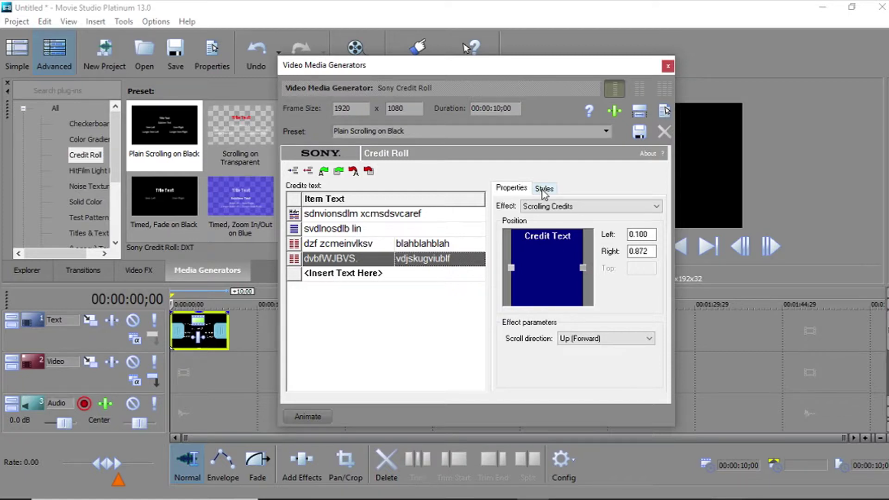
click(546, 207)
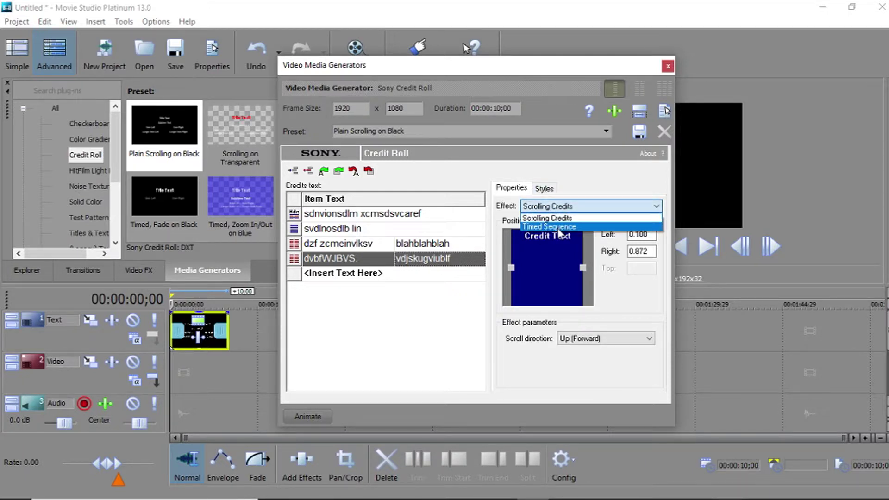
click(559, 218)
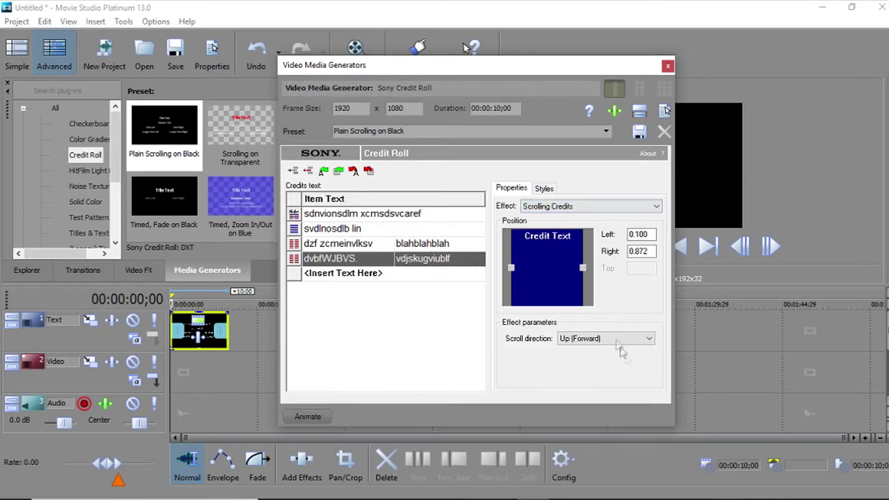
Step: Try the Down (Backward) scroll direction for the credits and return it to Up (Forward)
click(649, 338)
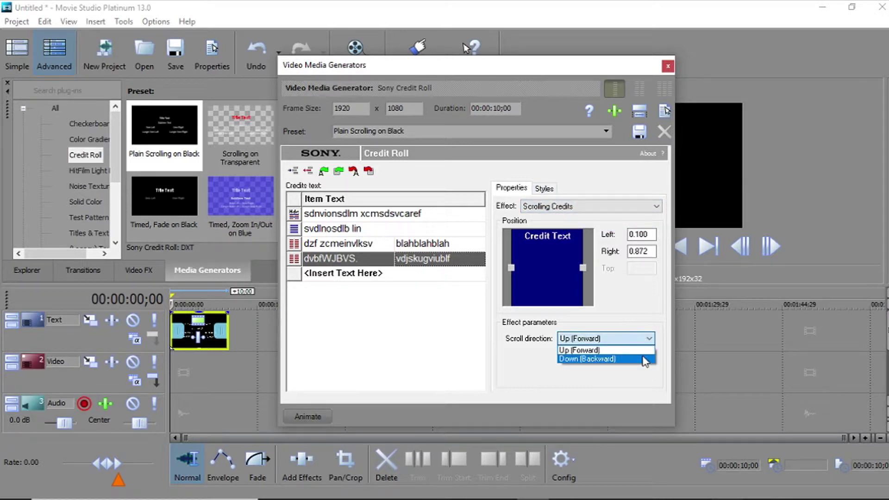
click(645, 359)
click(638, 344)
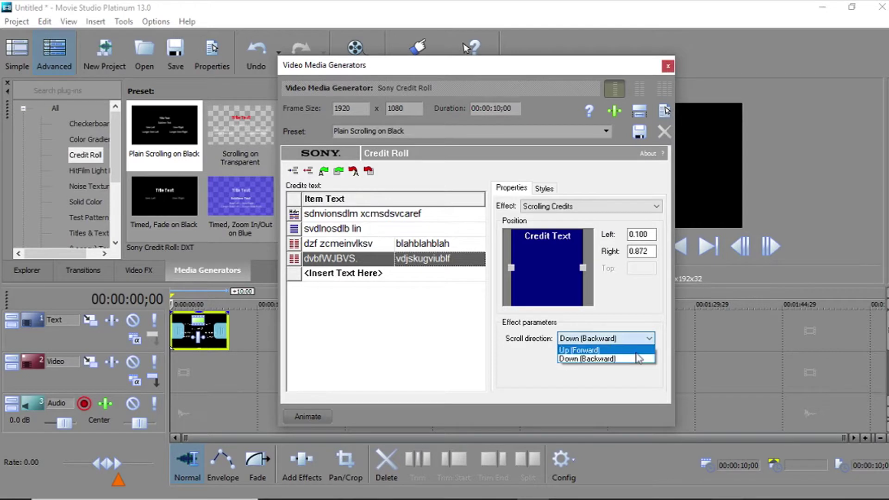
click(625, 351)
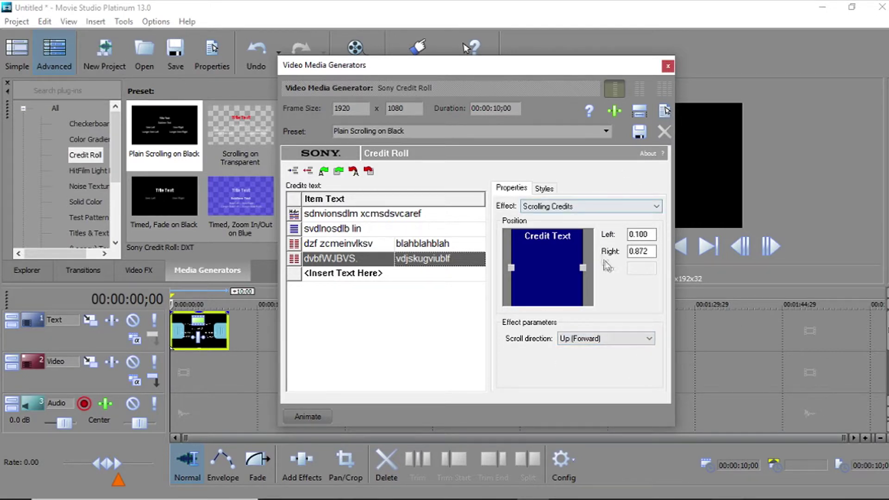
Step: Move the right edge of the credit text area outward to about 0.908
drag(582, 268, 586, 269)
double_click(639, 251)
click(639, 251)
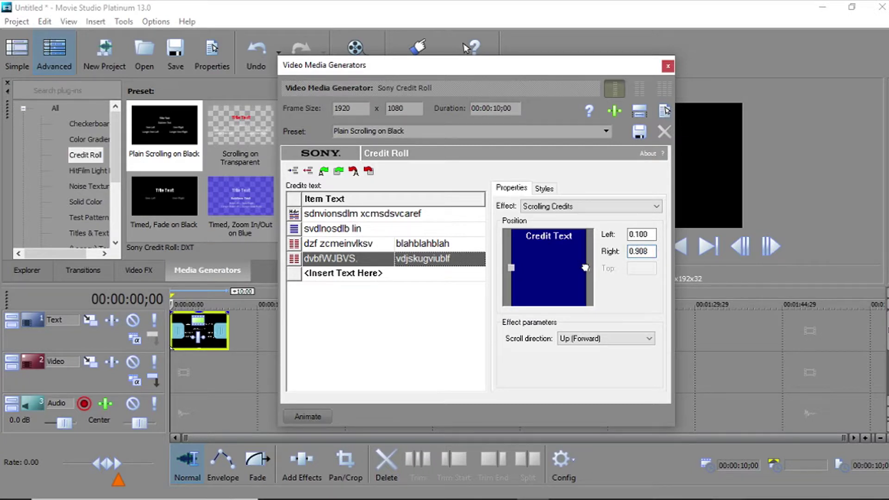
Step: Examine the Dual Item style options, including font, size, text color, the characters connecting both sides, and background color
click(547, 189)
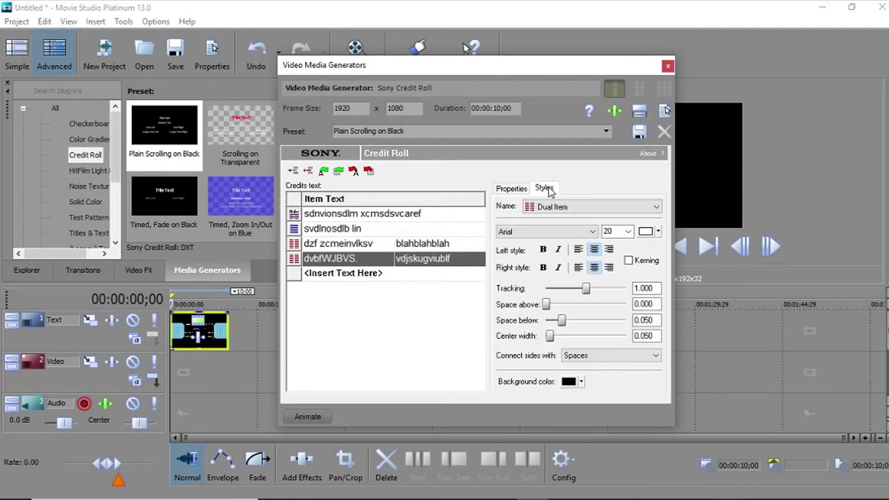
click(578, 207)
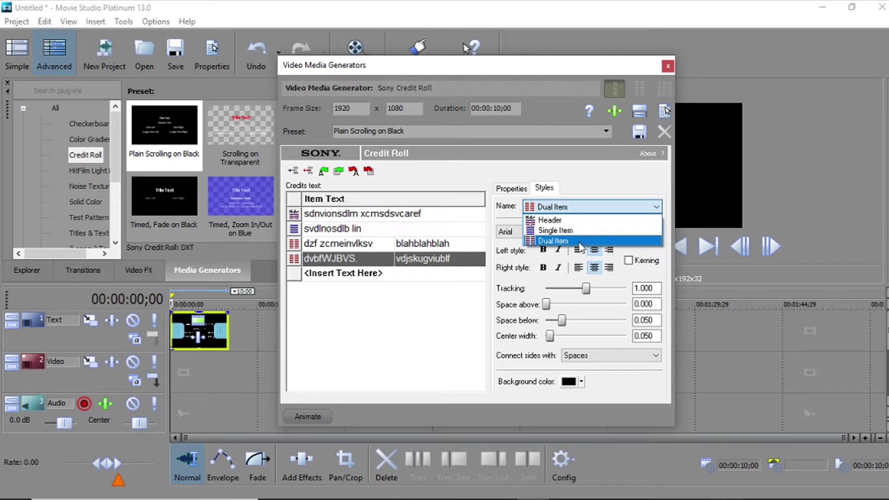
click(579, 242)
click(592, 231)
click(592, 231)
click(628, 232)
click(627, 231)
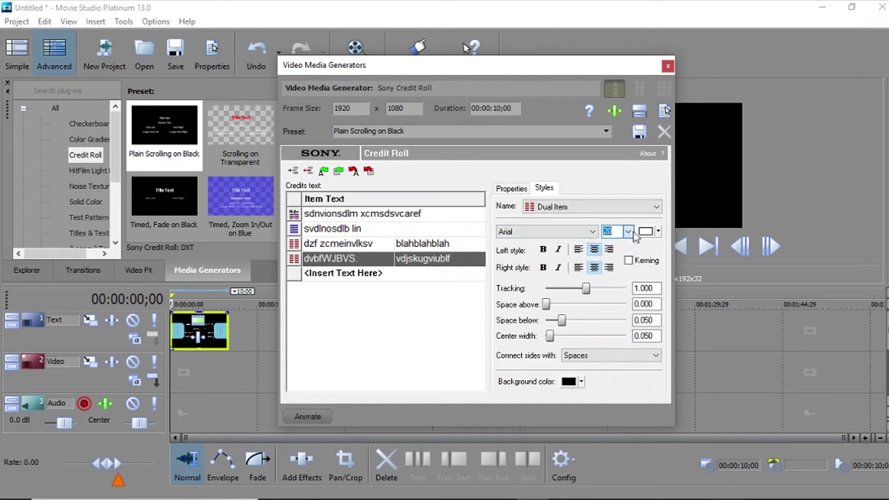
click(657, 231)
click(658, 231)
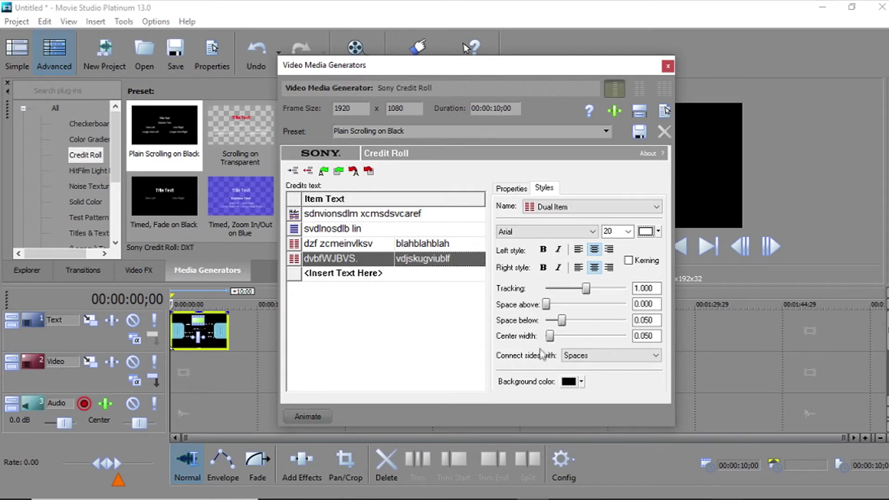
click(658, 355)
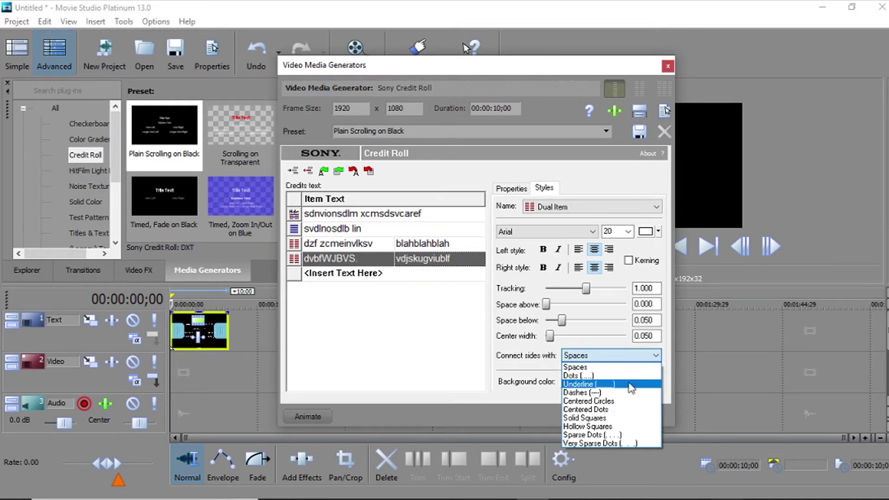
click(656, 357)
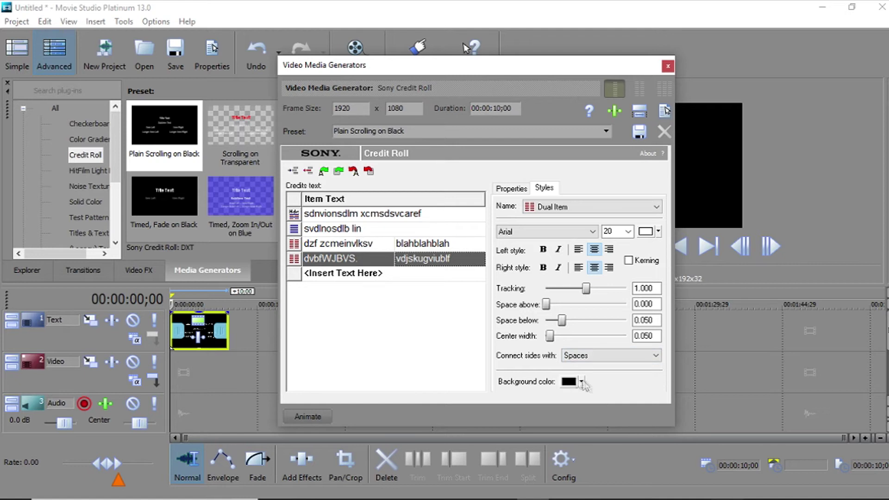
click(581, 382)
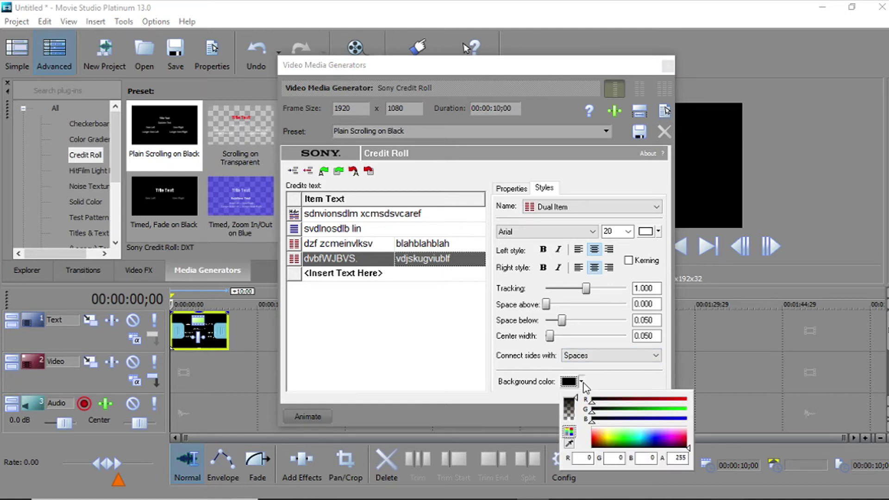
click(626, 385)
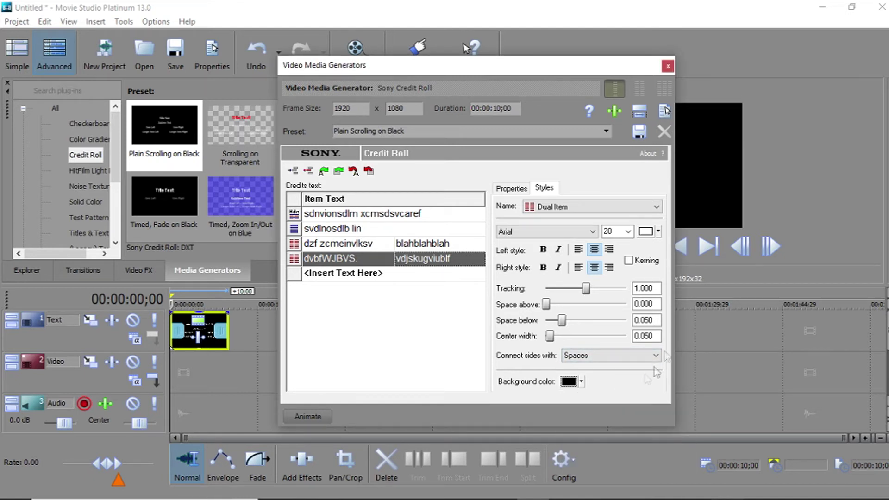
Step: Close the credit roll settings and play the credits in the preview, pausing near the end of the clip
click(668, 66)
click(582, 246)
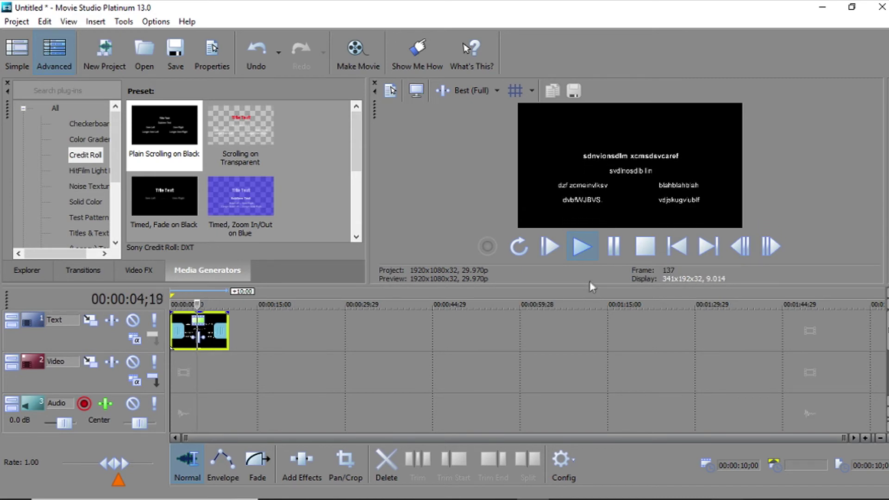
click(613, 252)
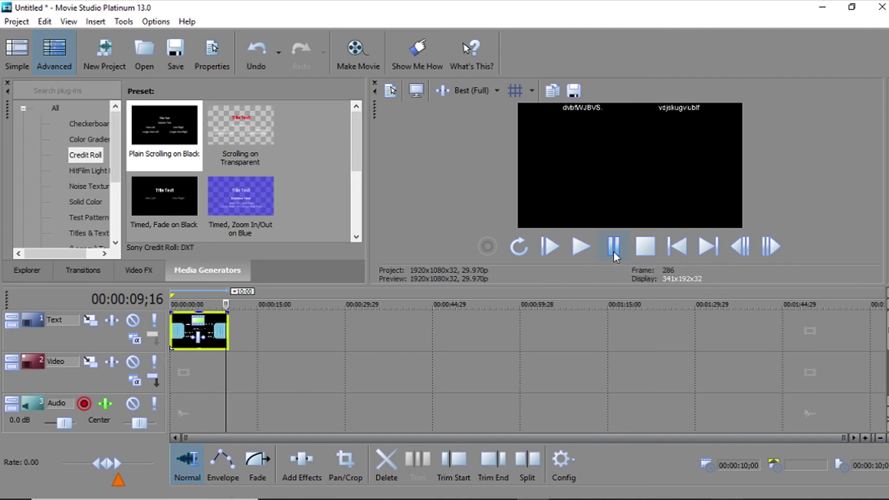